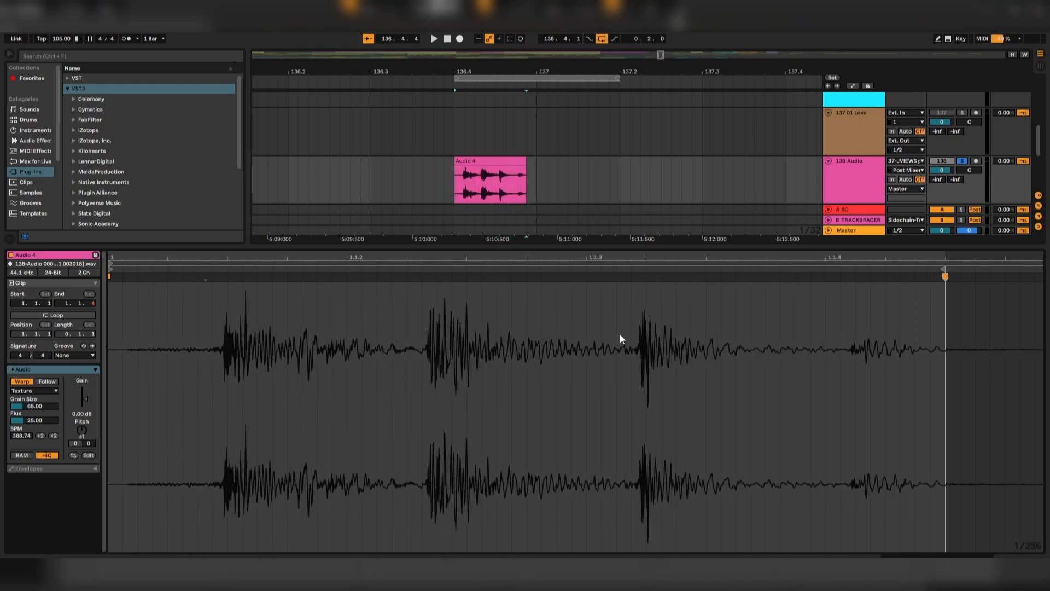
- Play the Audio 4 clip and set its Texture warp to a grain size of 32.59 and a flux of 2.34
key("space")
key("space")
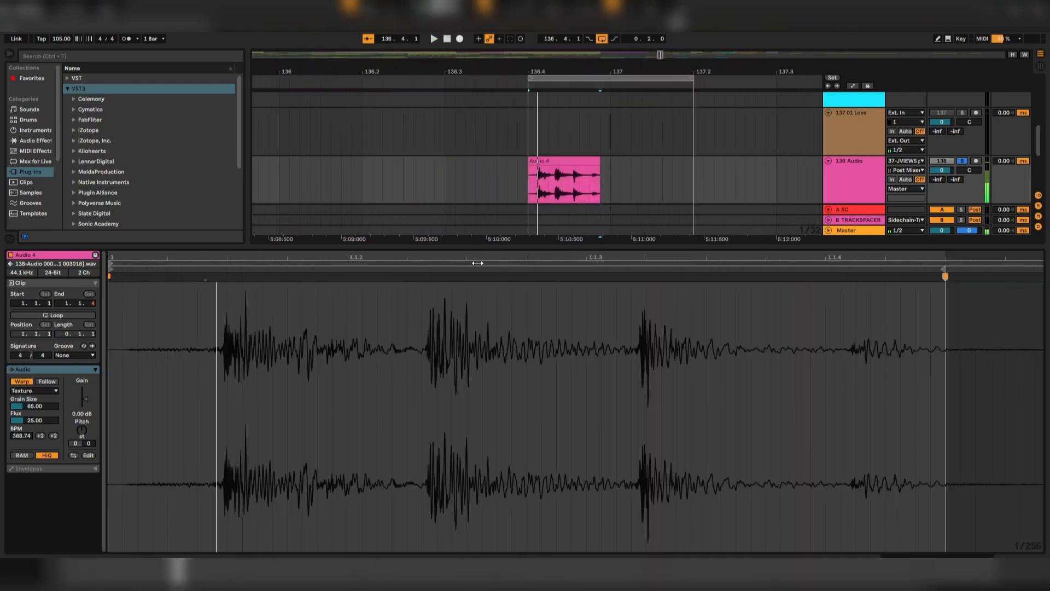
key("space")
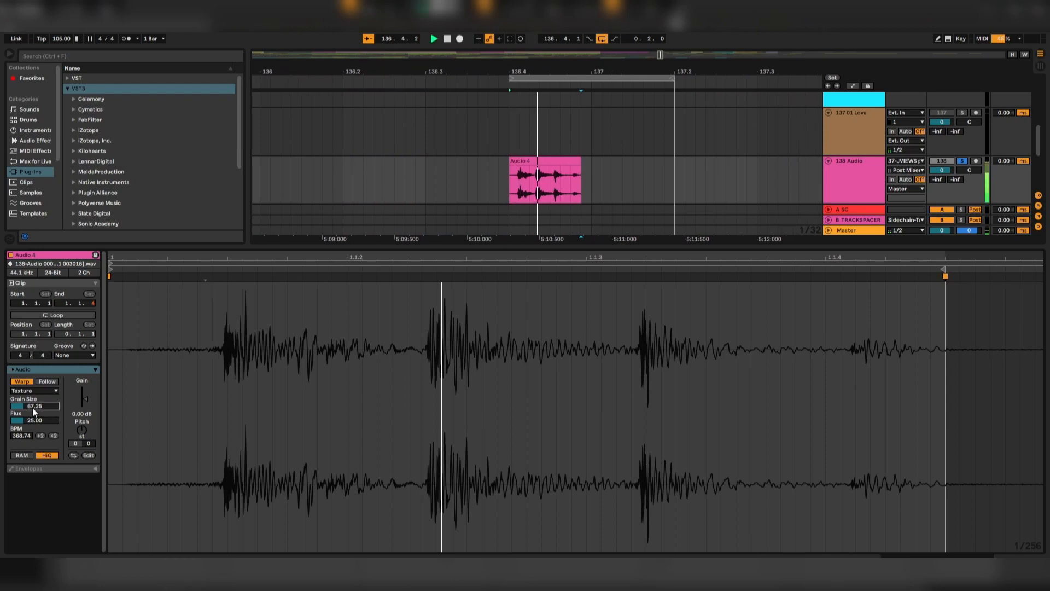
left_click_drag(35, 406, 35, 436)
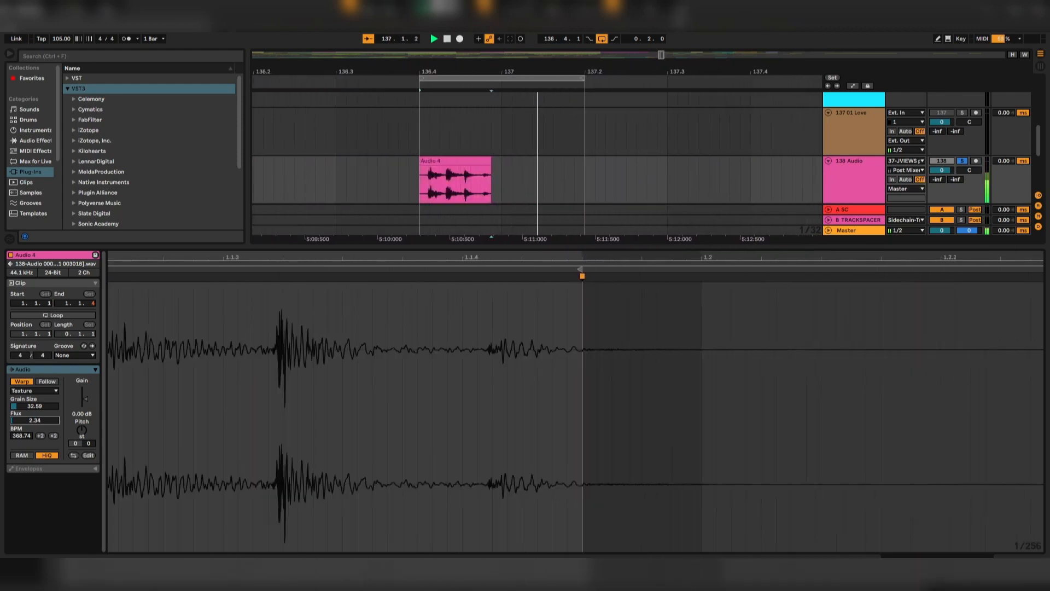
key("ctrl+alt+l")
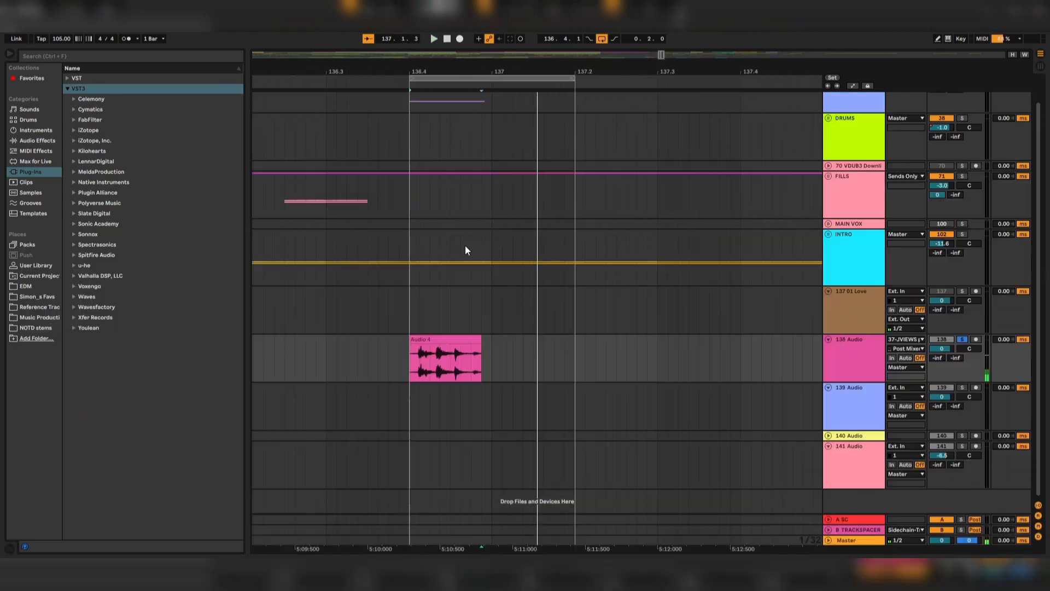
- Transpose the Audio 4 clip up by 3 semitones while it plays
double_click(461, 338)
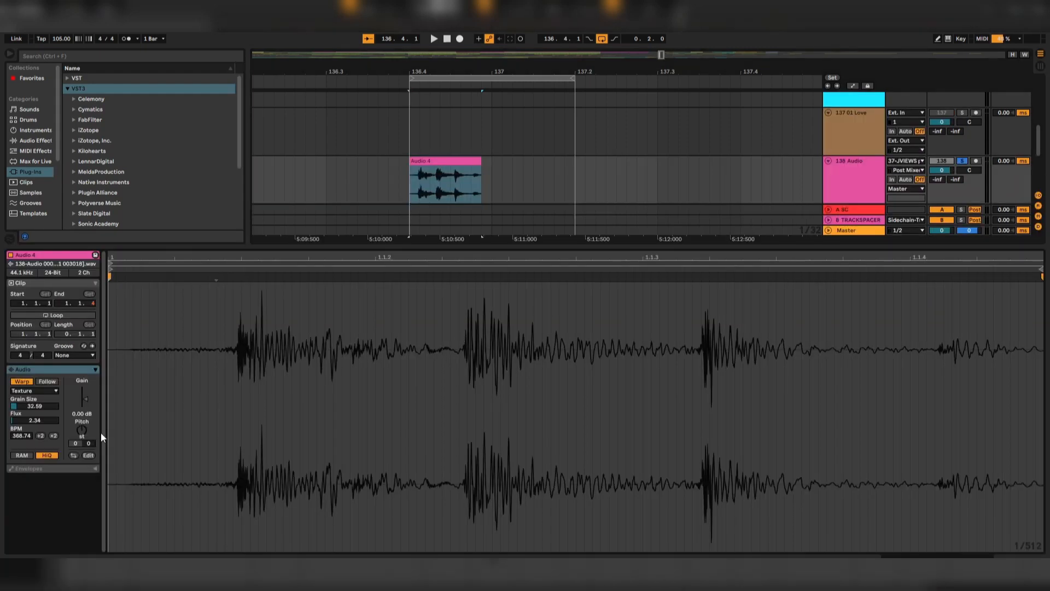
key("space")
left_click_drag(82, 431, 82, 432)
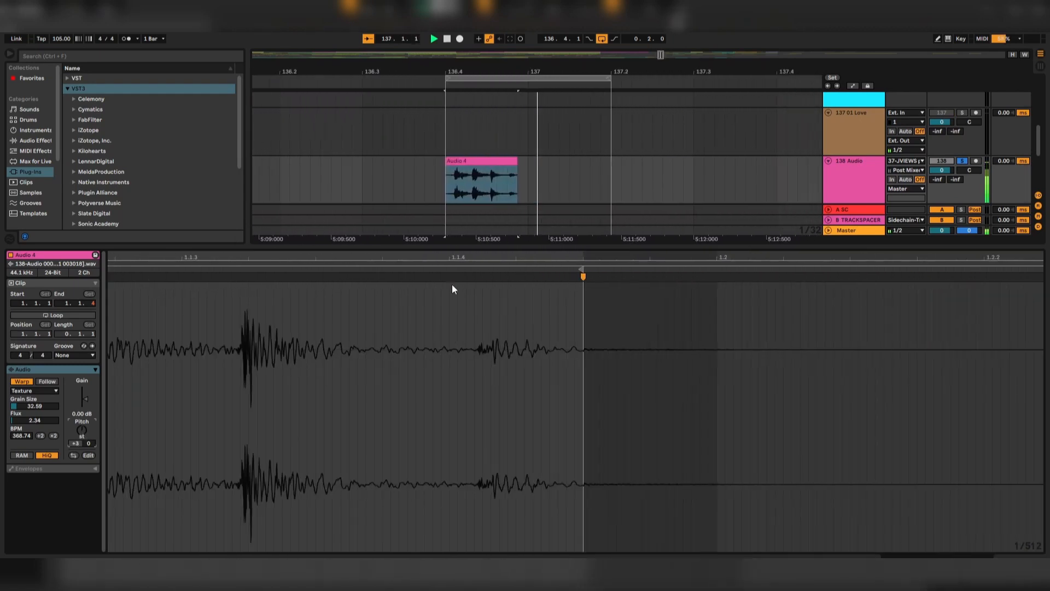
key("ctrl+alt+l")
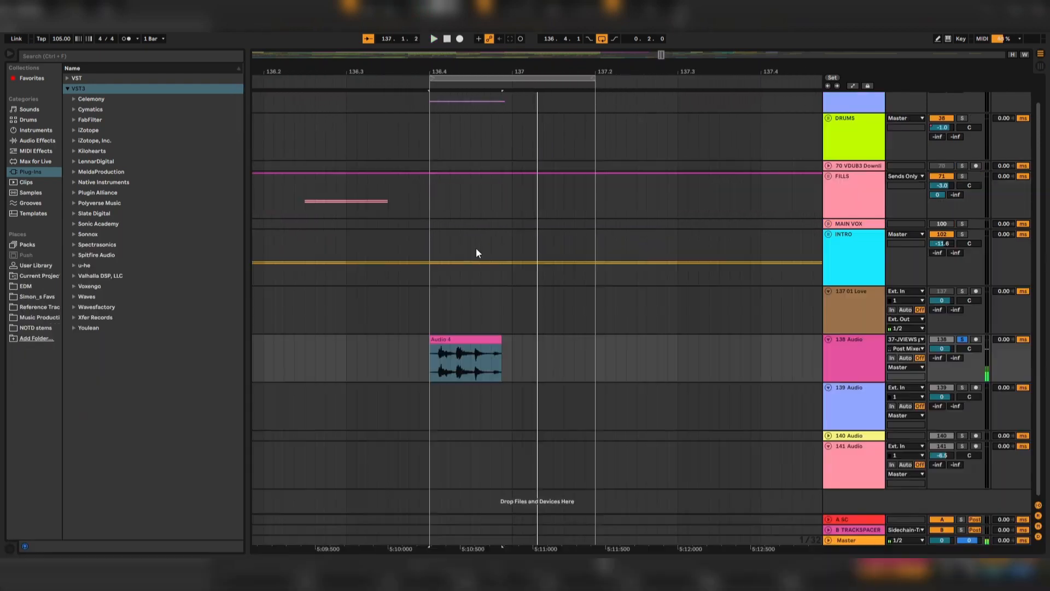
- Freeze the 138 Audio track and copy its Audio 4 clip to the same time position on track 139
left_click(596, 357)
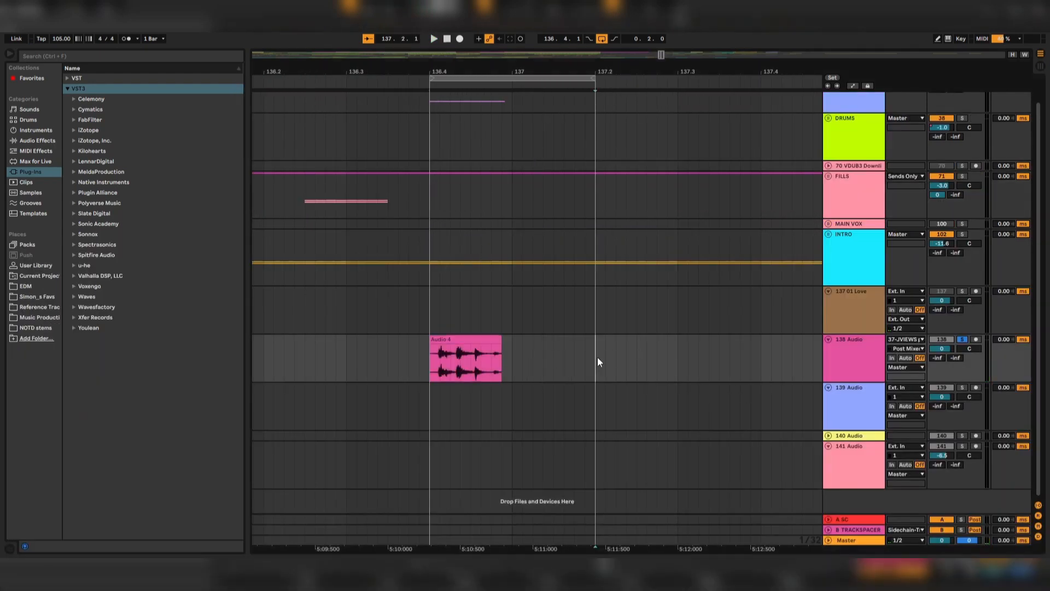
right_click(857, 361)
left_click(901, 179)
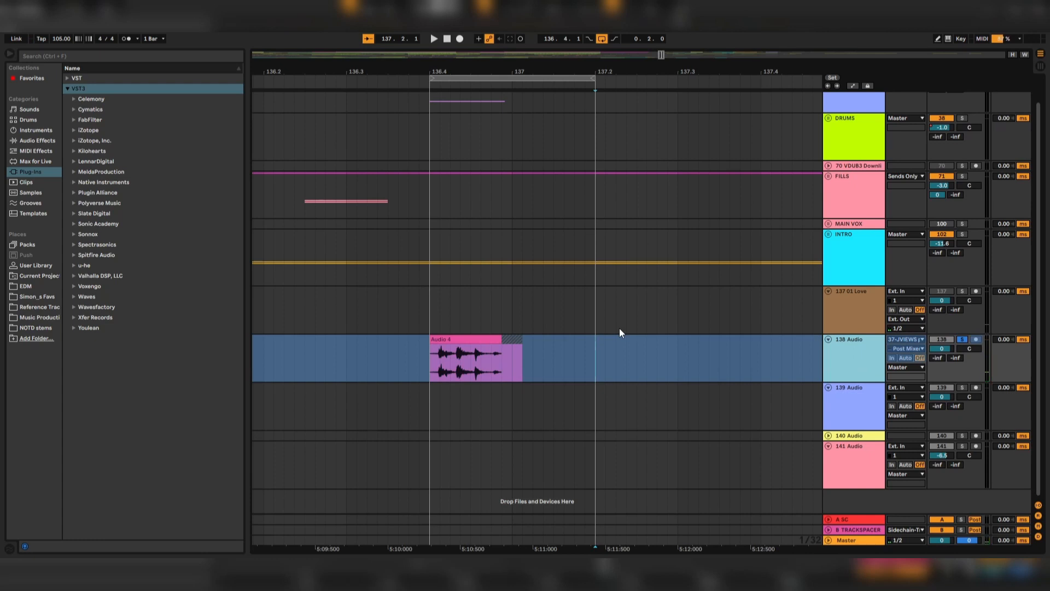
left_click(467, 338)
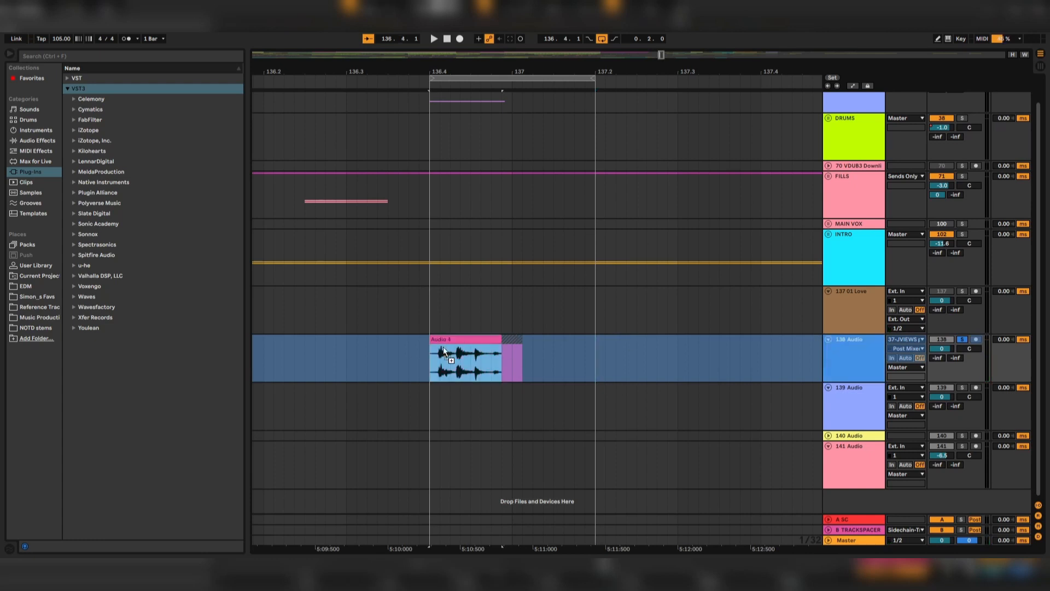
left_click_drag(443, 346, 445, 398)
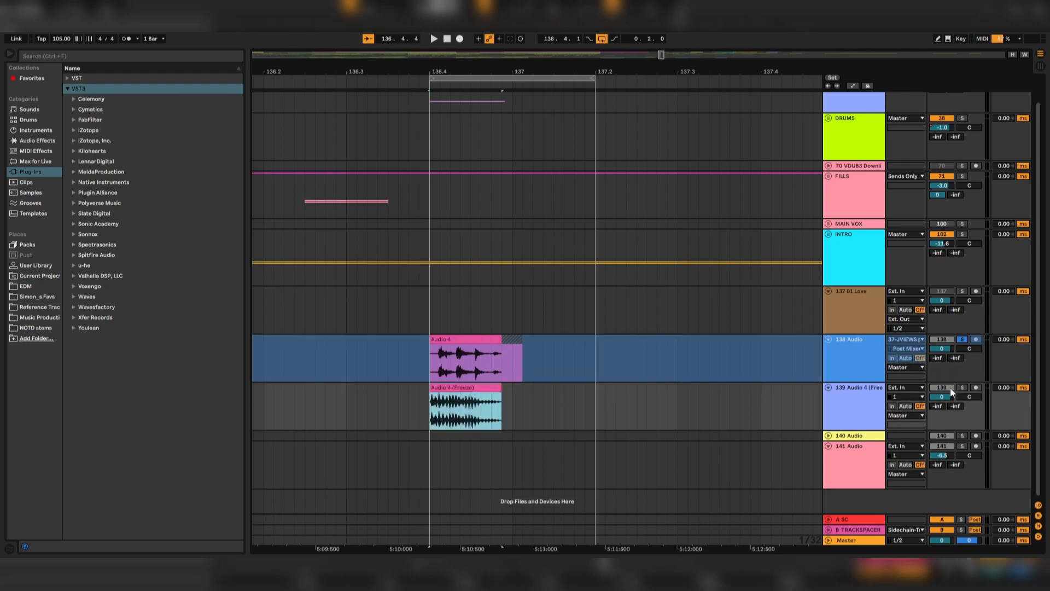
- Solo track 139 and play the copied frozen clip
left_click(961, 388)
scroll(585, 367, "left", 3)
scroll(585, 366, "right", 5)
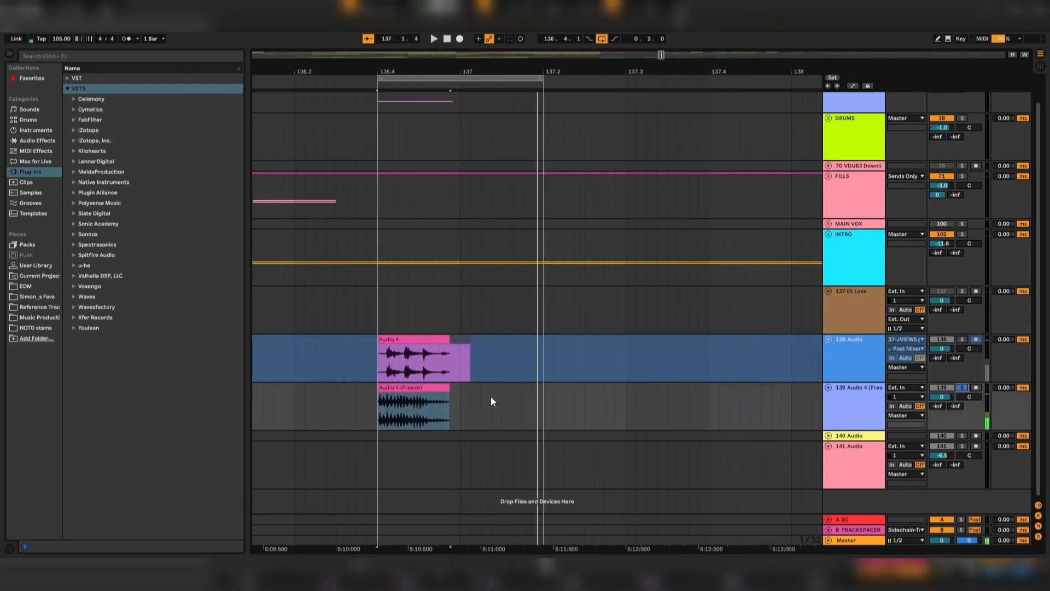
scroll(461, 397, "left", 2)
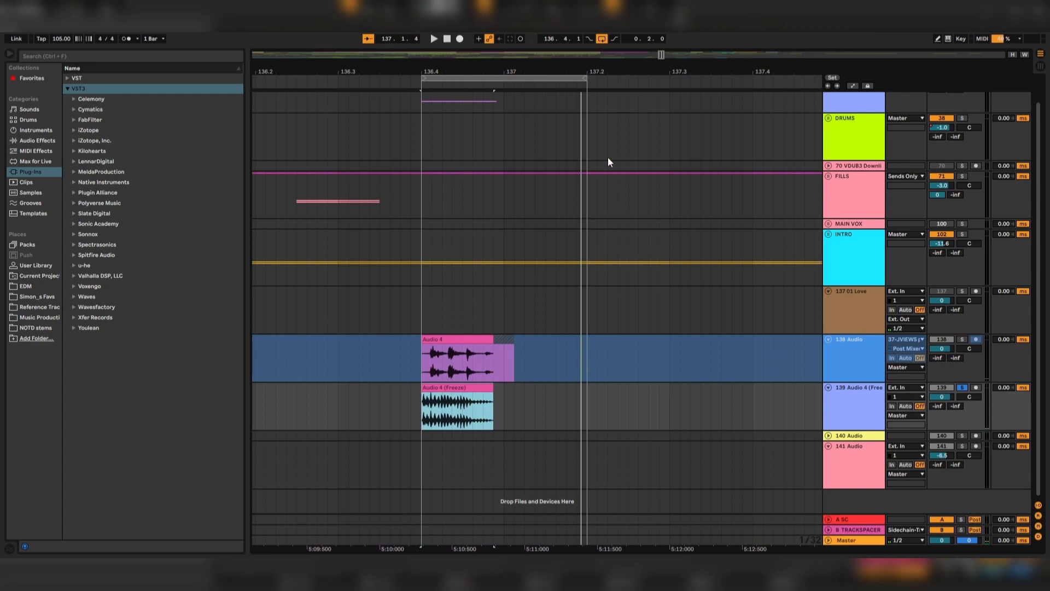
- Extend the loop from 136.4 to one full bar and consolidate the frozen clip on track 139 across that range
scroll(622, 73, "down", 3)
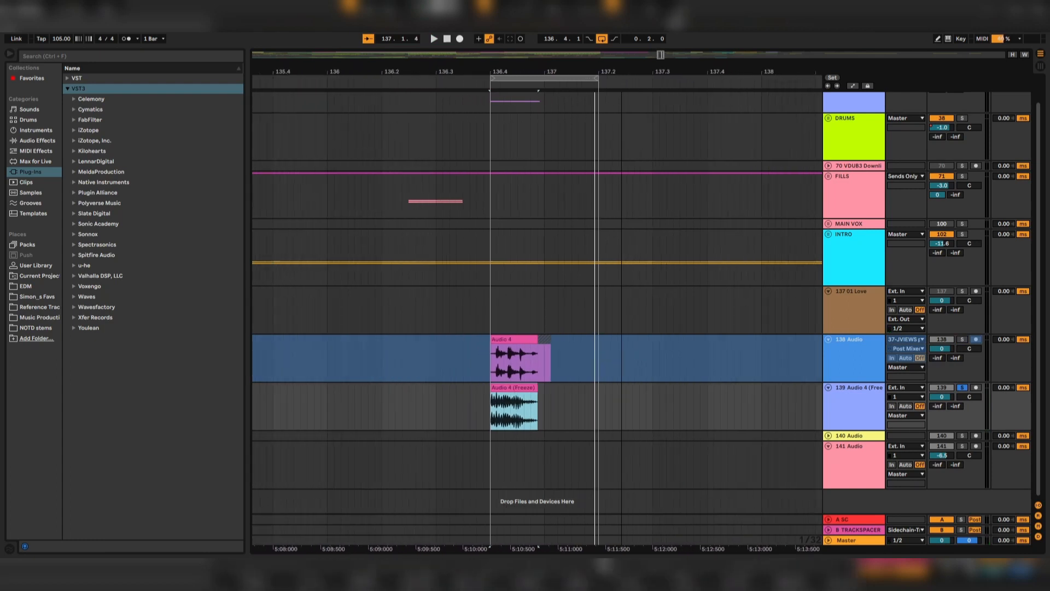
left_click_drag(596, 78, 693, 79)
left_click(568, 414)
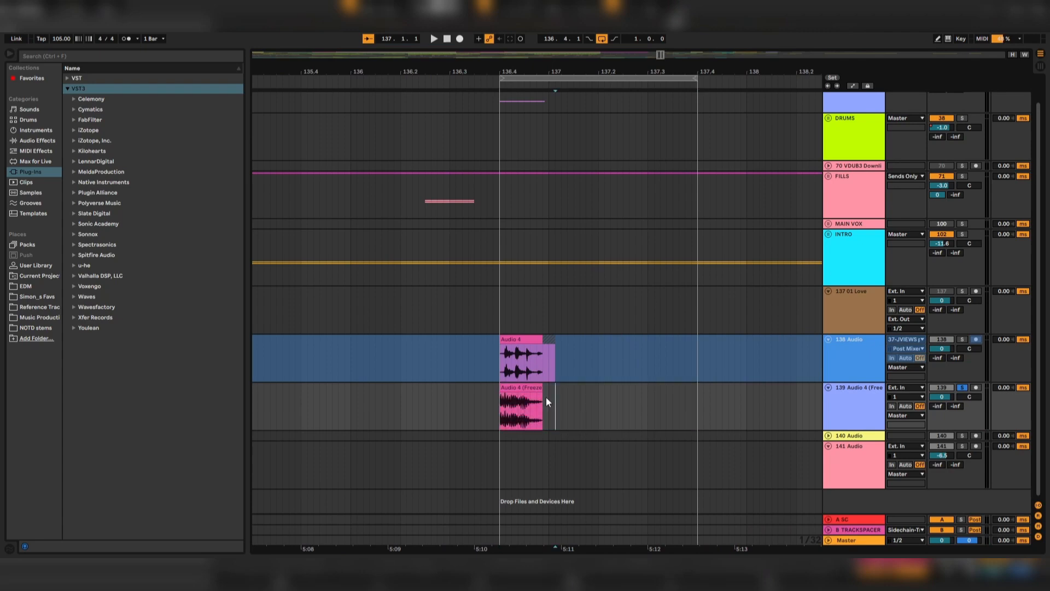
left_click_drag(500, 401, 697, 397)
key("ctrl+j")
- Stretch the consolidated clip's audio across the full bar in Texture warp mode, with gain at -1.26 dB and pitch at -1 semitone
double_click(555, 388)
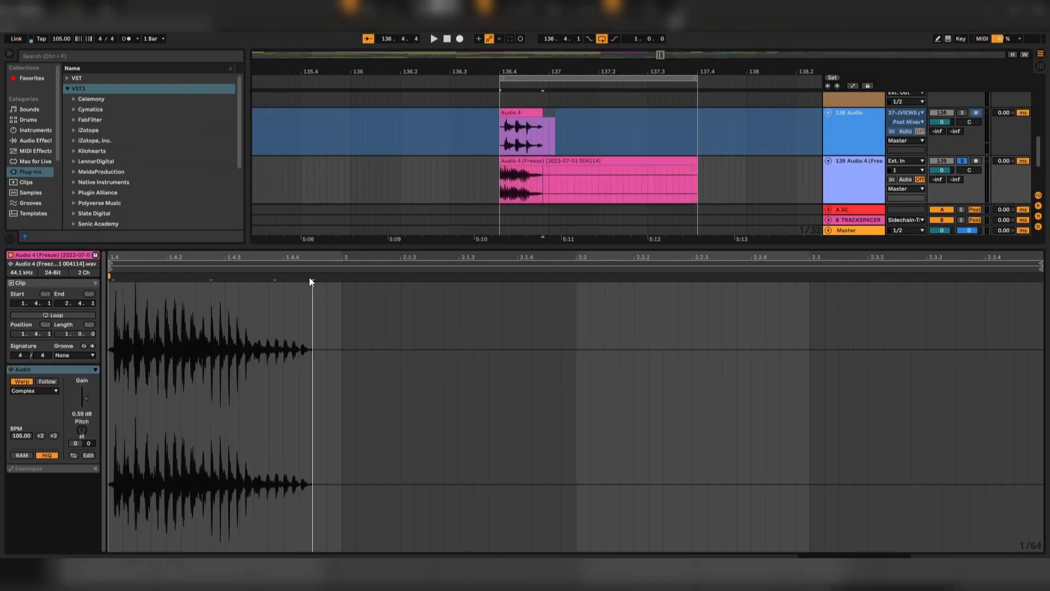
left_click(21, 380)
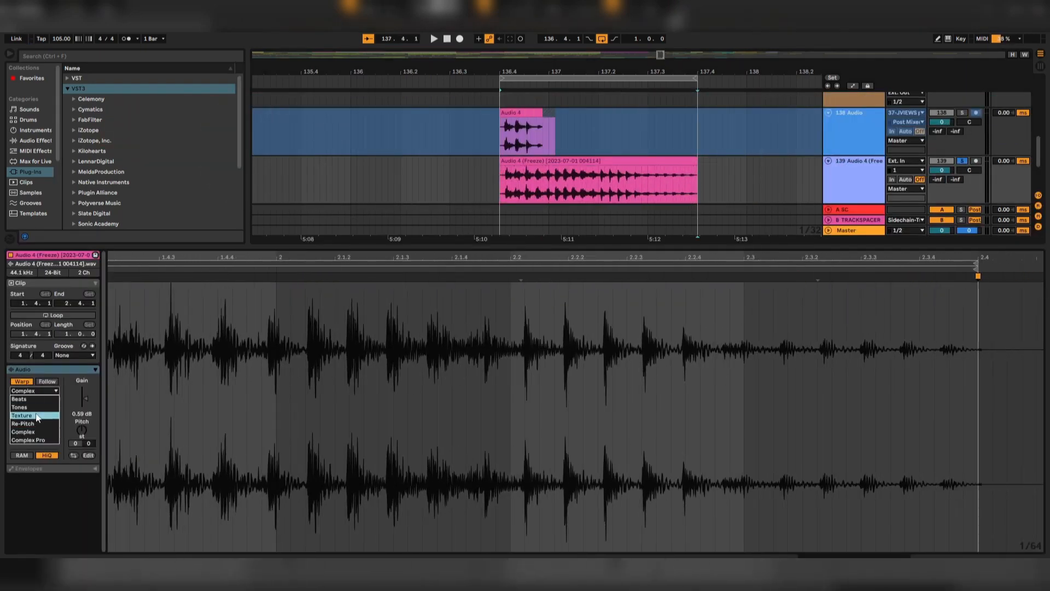
left_click_drag(94, 408, 81, 432)
key("space")
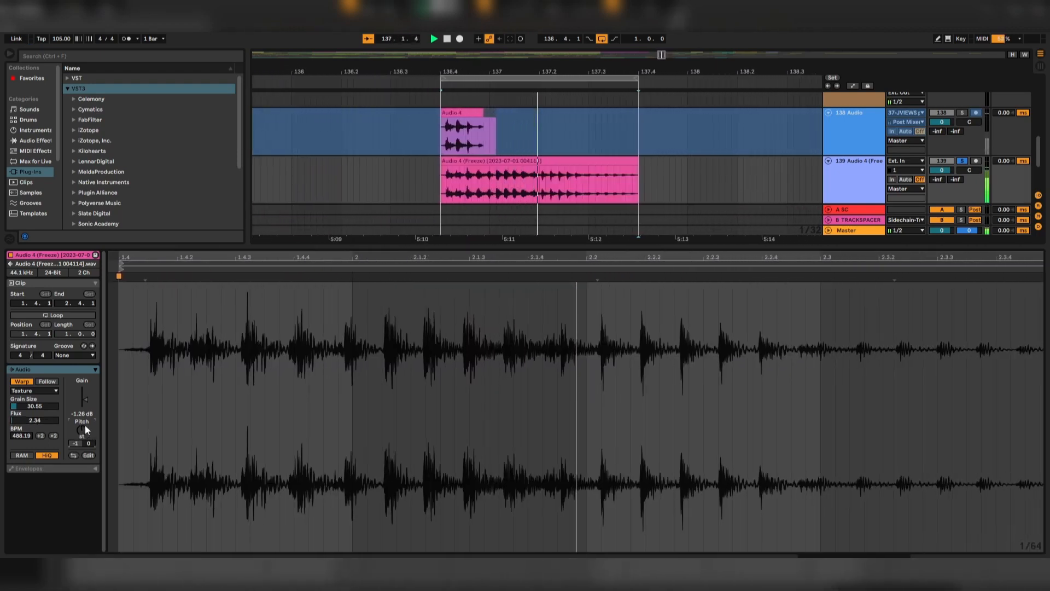
left_click_drag(445, 249, 481, 520)
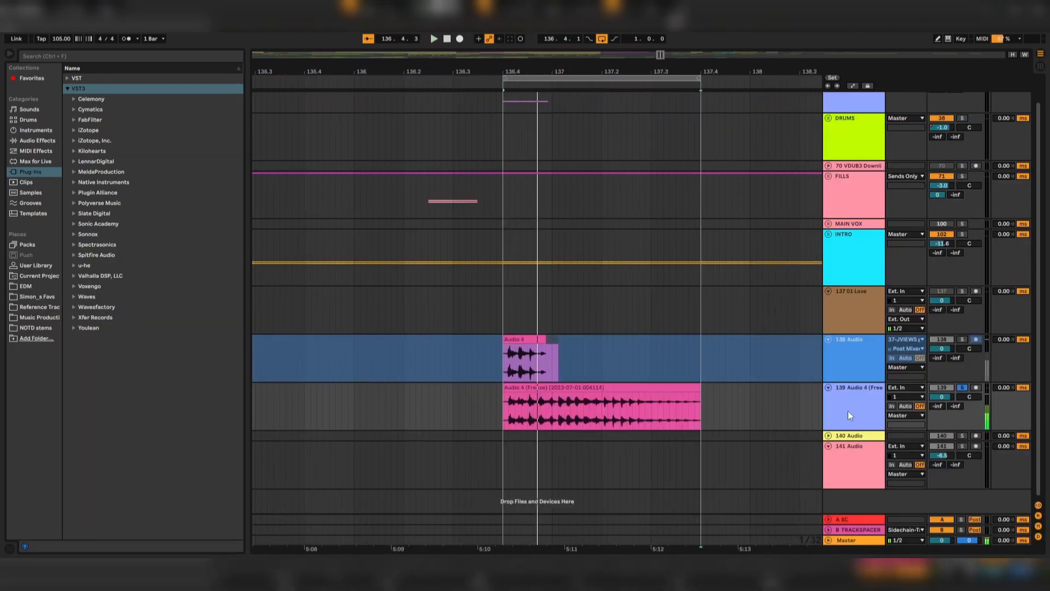
- Add the kHs Comb Filter after Utility on track 139 and set its cutoff to 302 Hz
double_click(847, 411)
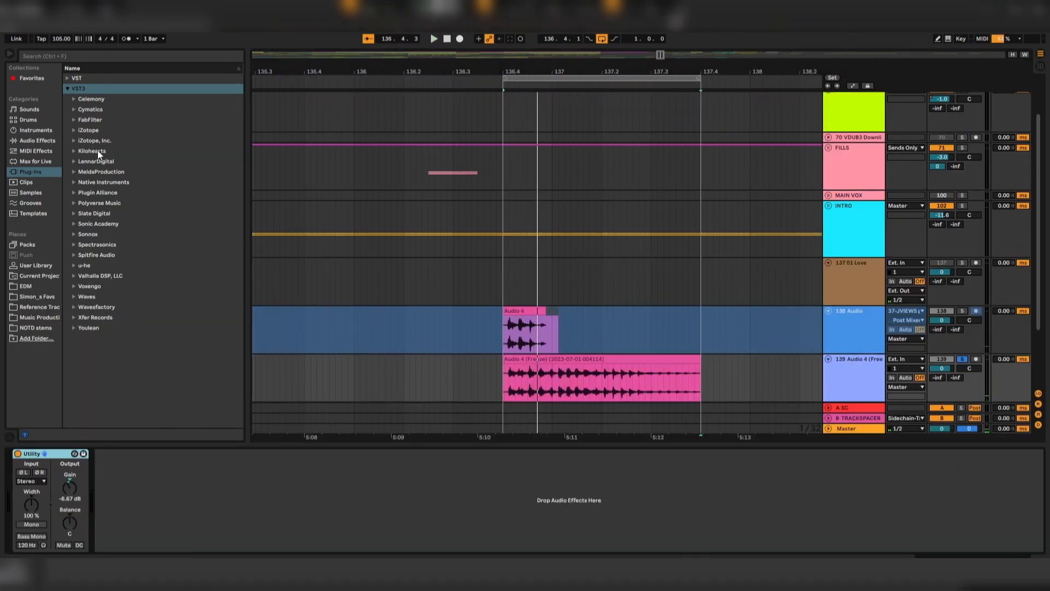
left_click(73, 149)
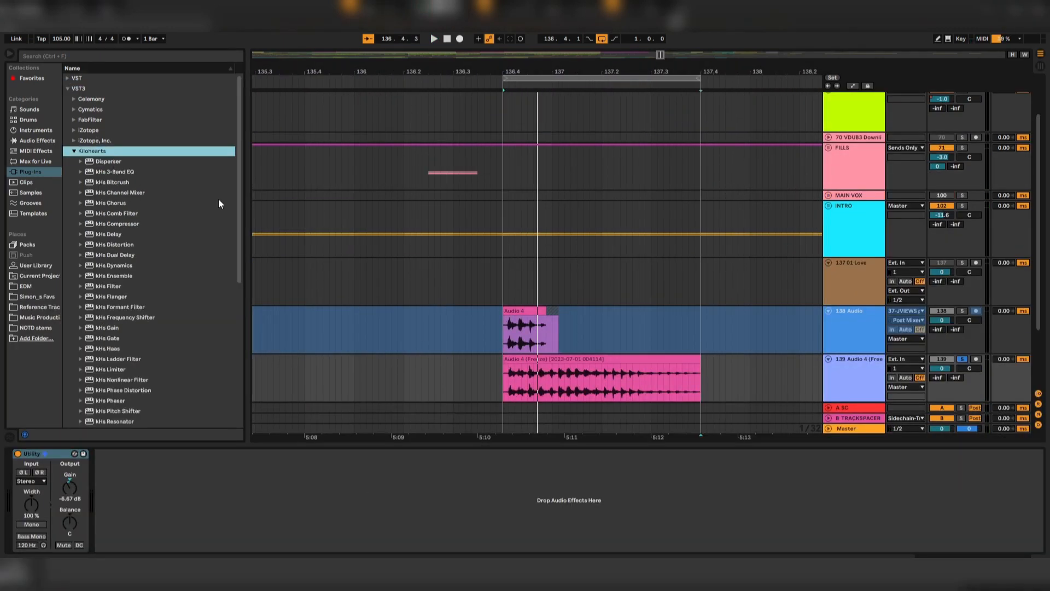
scroll(168, 268, "down", 5)
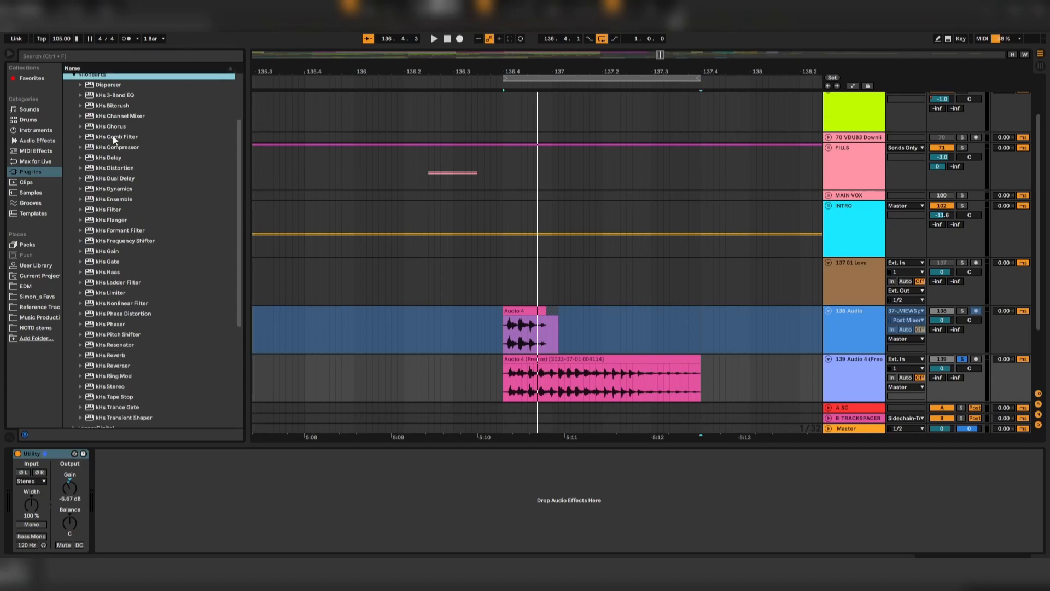
left_click_drag(115, 136, 151, 433)
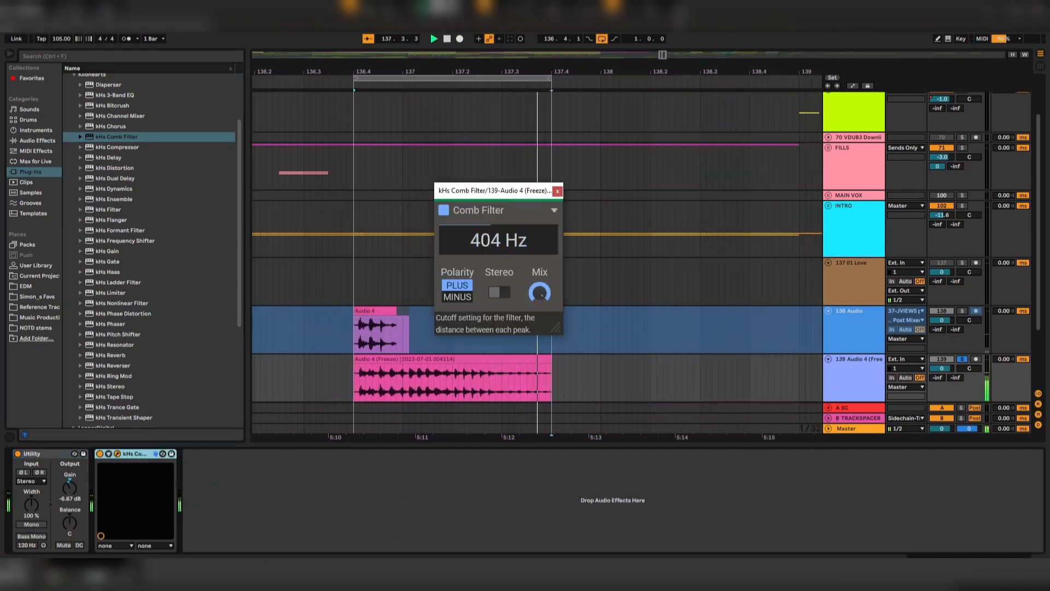
mouse_move(497, 246)
left_mouse_down()
mouse_move(498, 257)
mouse_move(498, 220)
mouse_move(498, 260)
left_mouse_up()
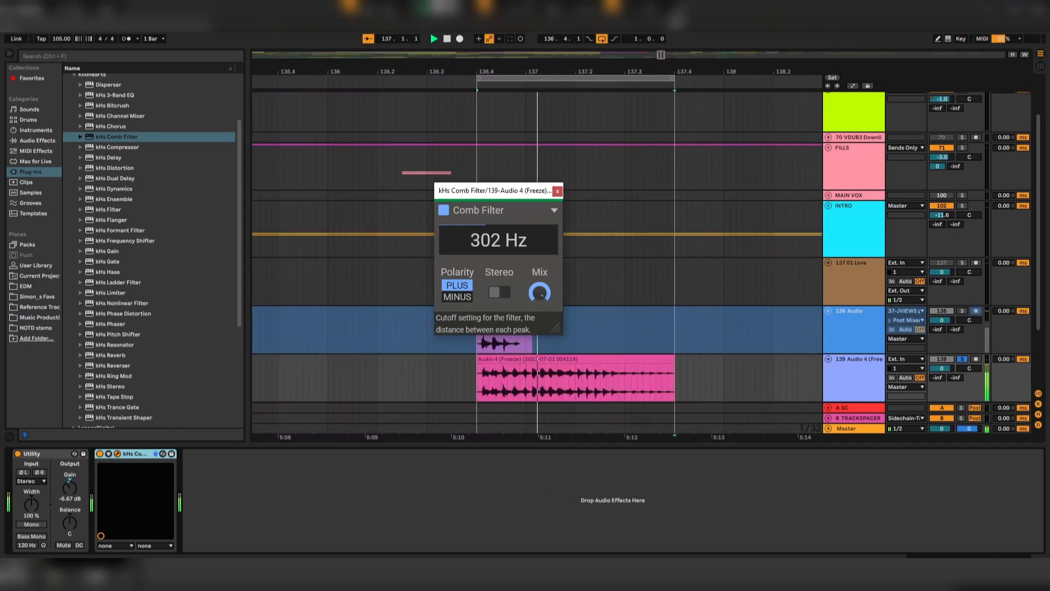
left_click(557, 191)
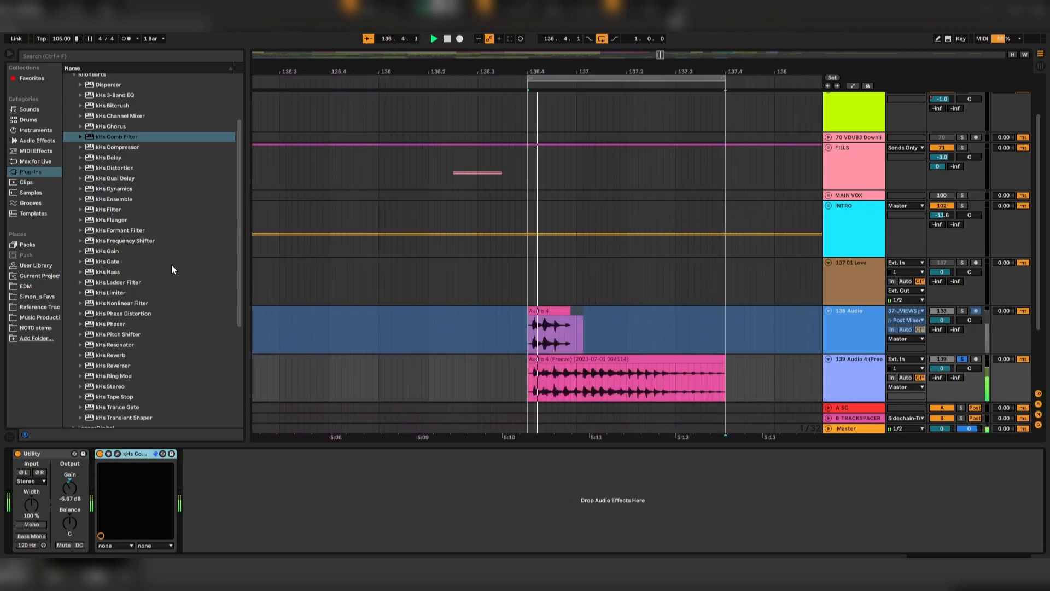
- Add the kHs Formant Filter after the comb filter and move its formant point down close to the o vowel
left_click_drag(142, 231, 223, 488)
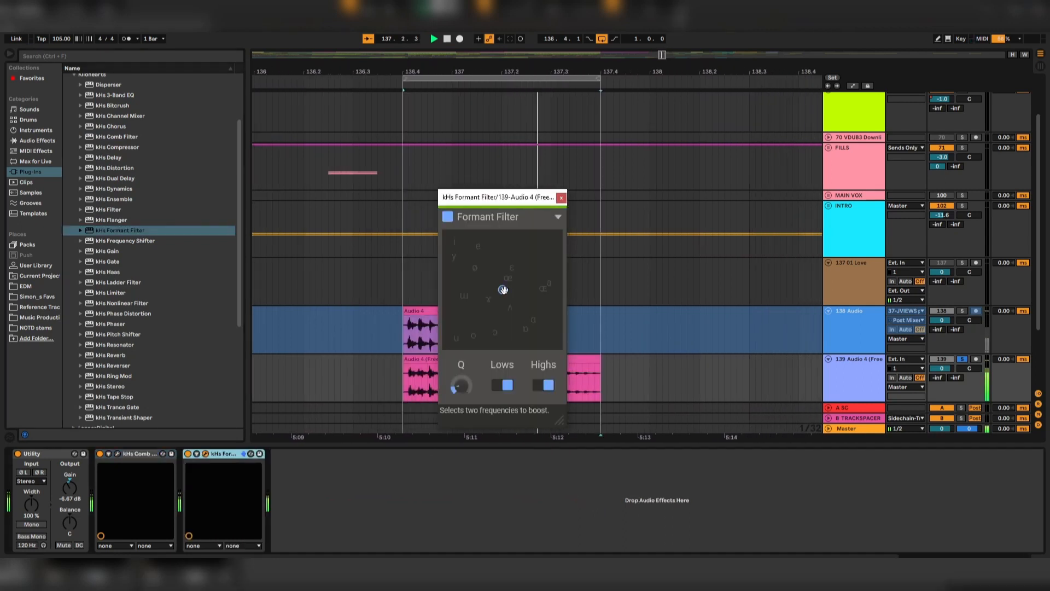
left_click_drag(503, 289, 481, 327)
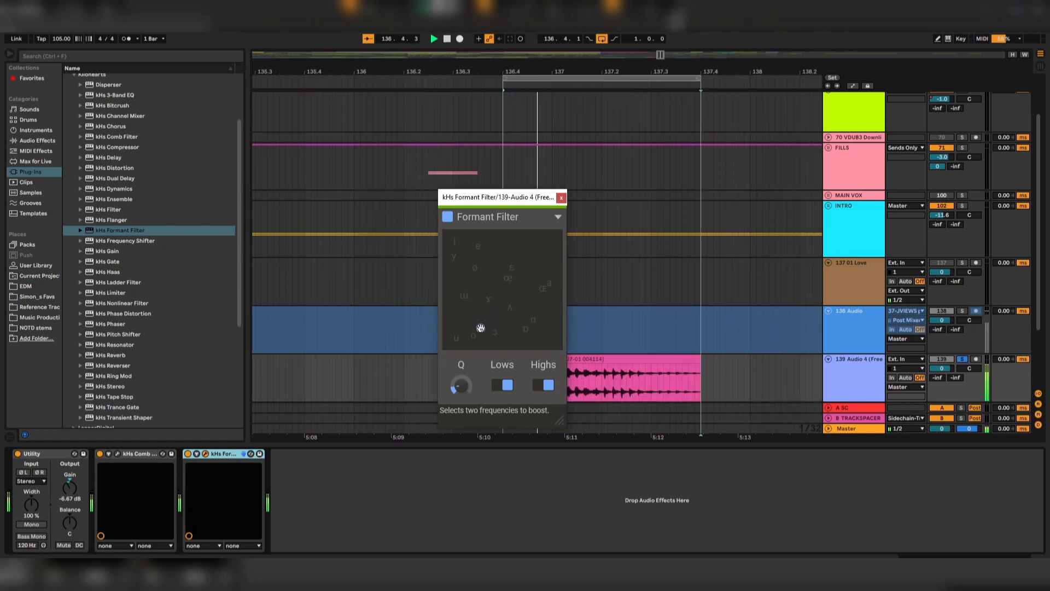
left_click(561, 198)
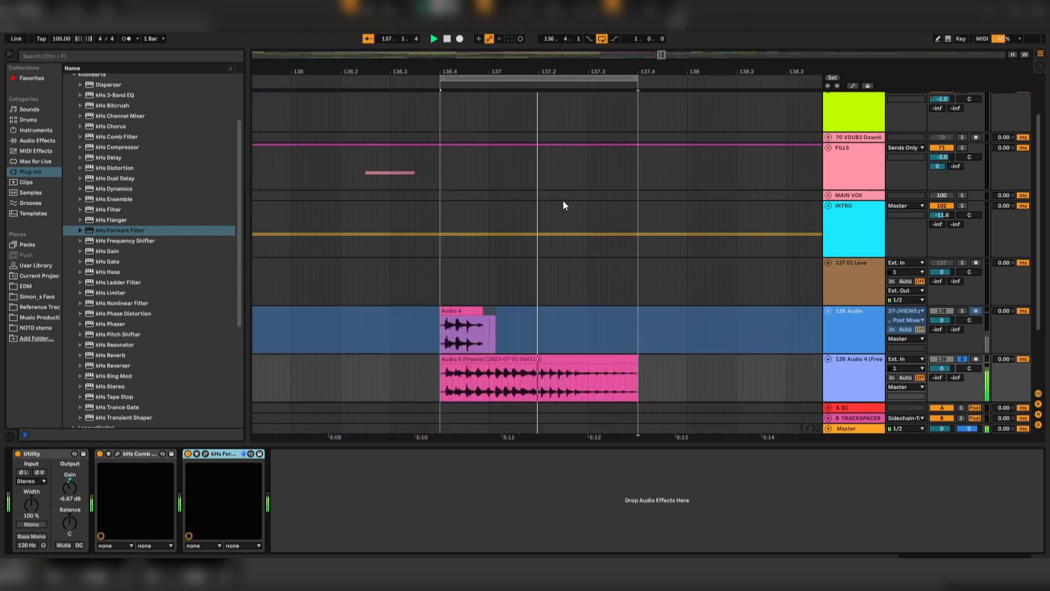
- Add the OTT preset of Multiband Dynamics to the end of the effect chain and set its amount to 49%
left_click(44, 140)
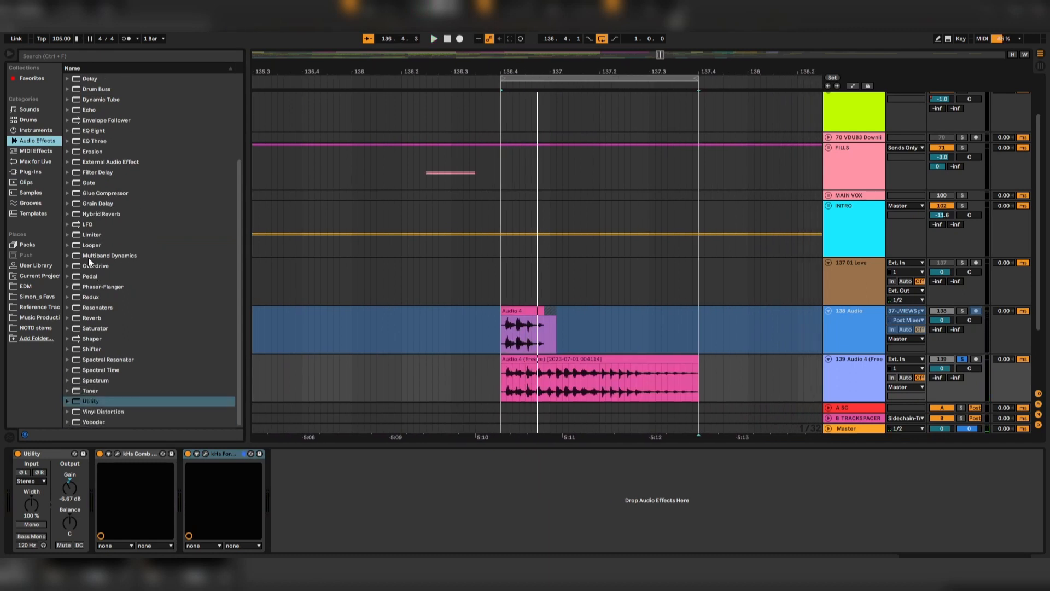
left_click(67, 256)
left_click_drag(95, 328, 362, 490)
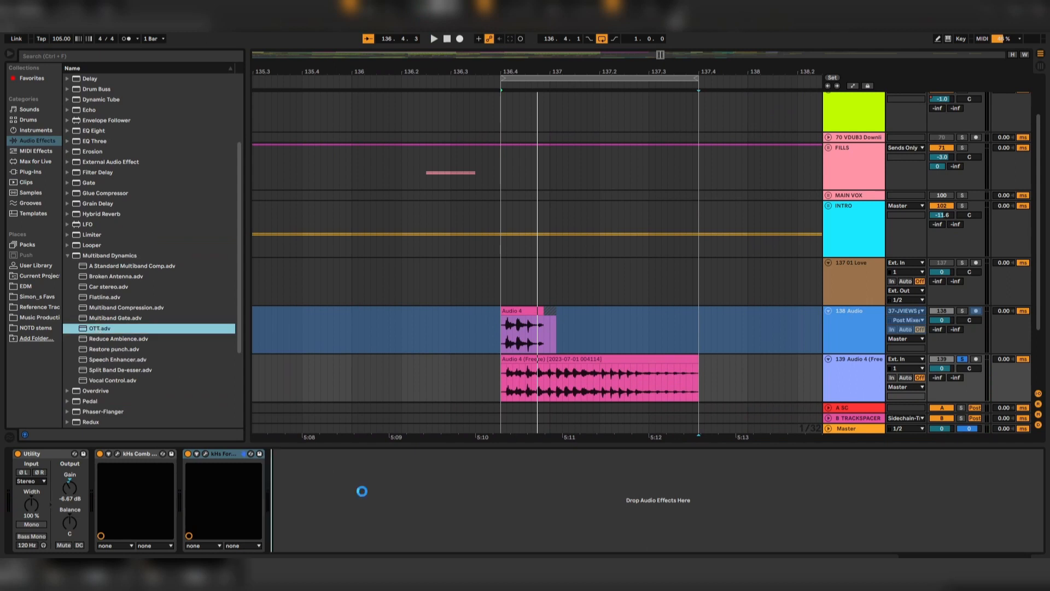
left_click_drag(488, 547, 489, 546)
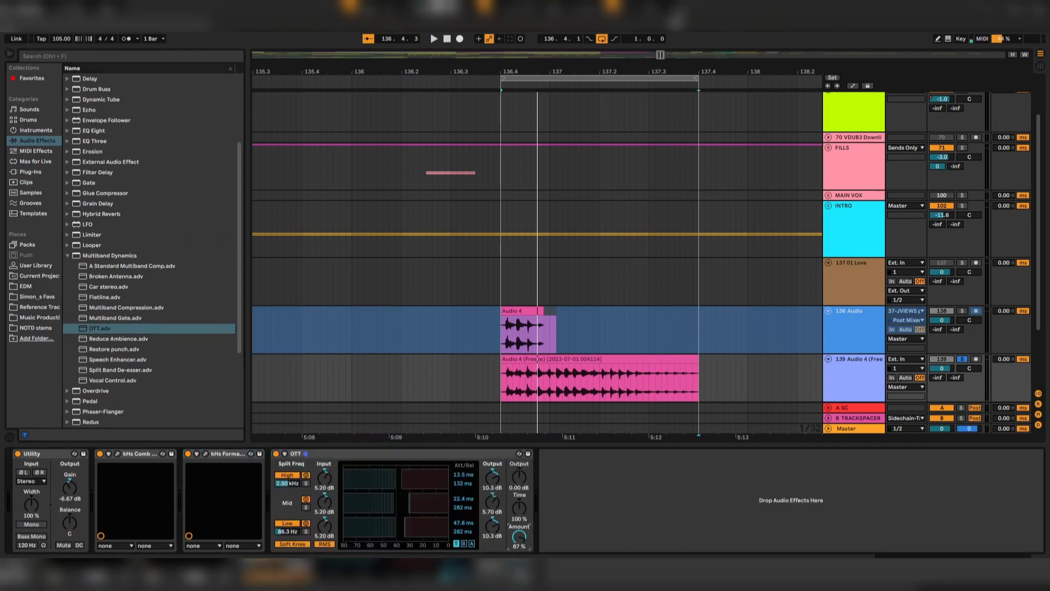
key("space")
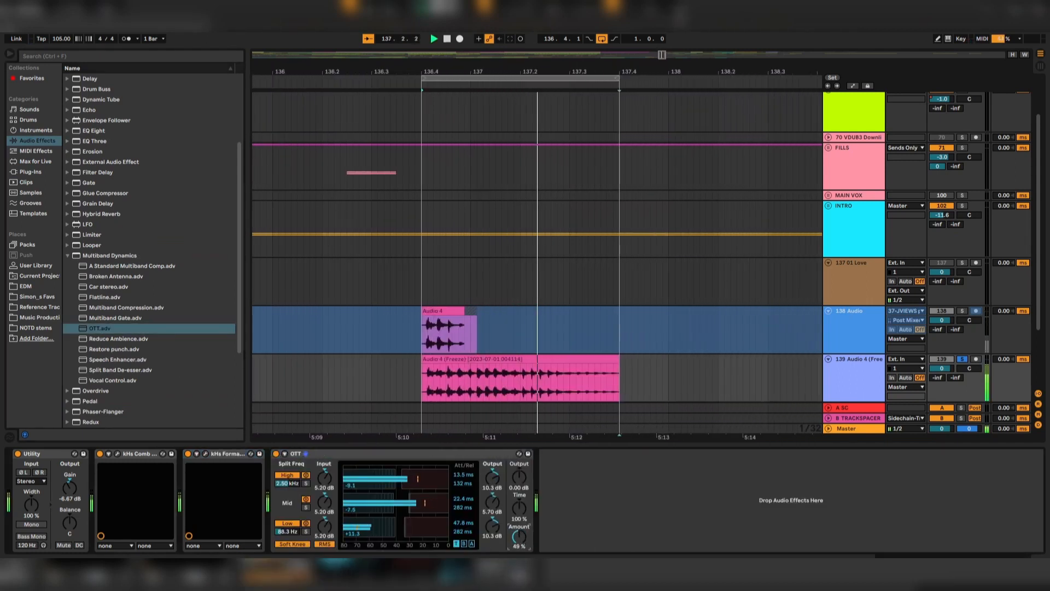
- Add the kHs Delay between the formant filter and OTT, with Bounce on, panning to the right and the mix at 30%
left_click(30, 172)
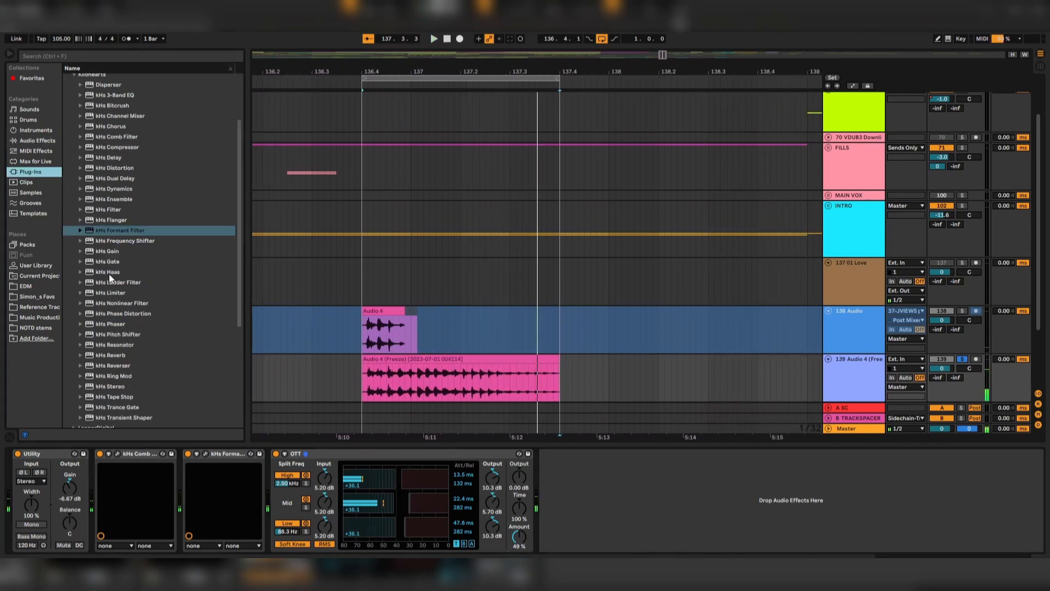
scroll(118, 263, "up", 2)
left_click_drag(111, 180, 511, 497)
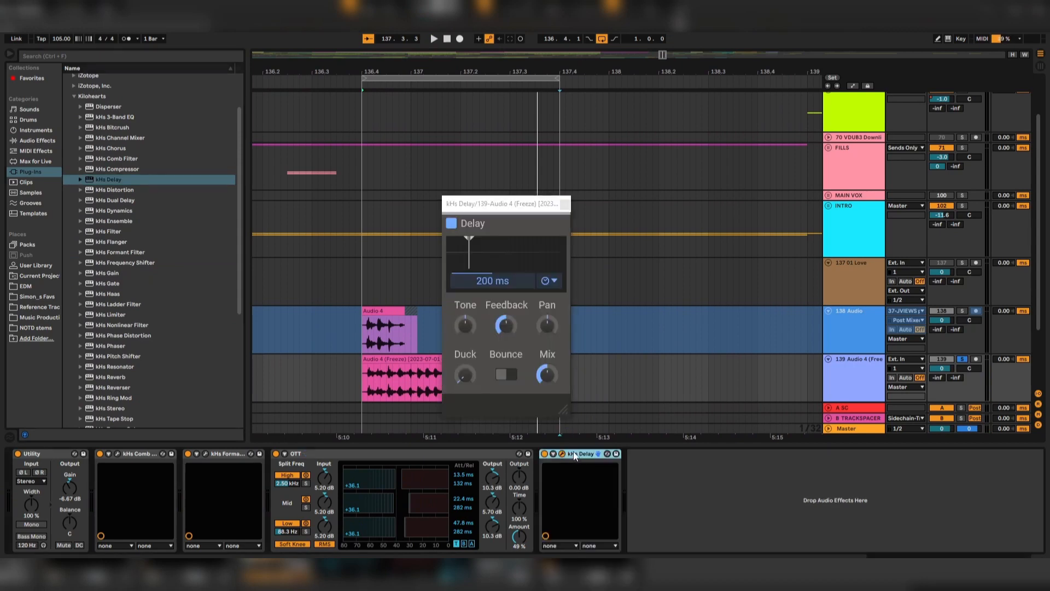
left_click_drag(576, 456, 264, 467)
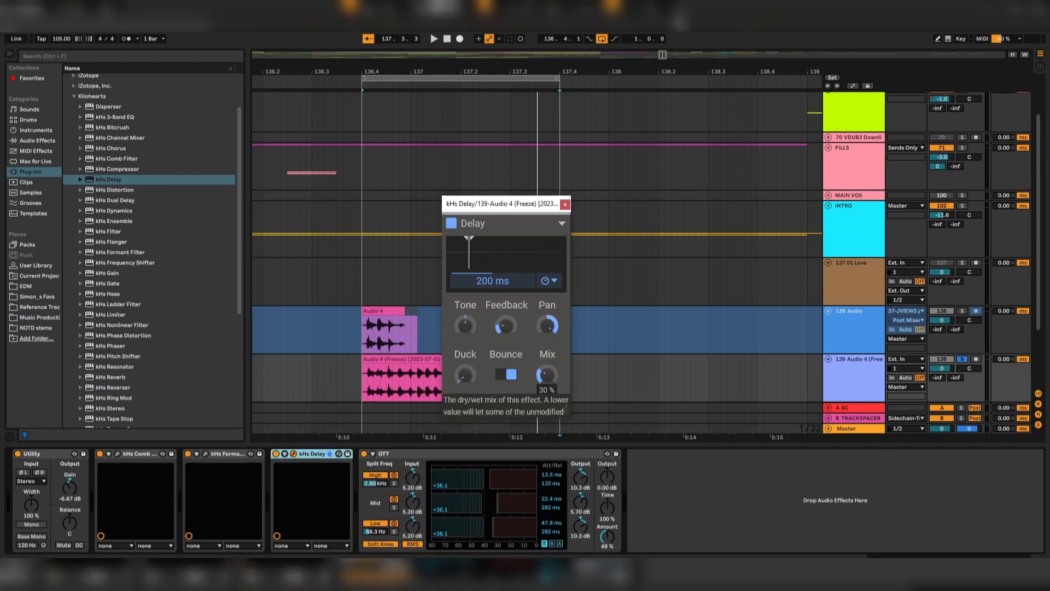
- Add the kHs Filter after OTT on track 139 and automate its cutoff to rise and fall twice across the frozen clip
left_click_drag(489, 282, 490, 286)
key("space")
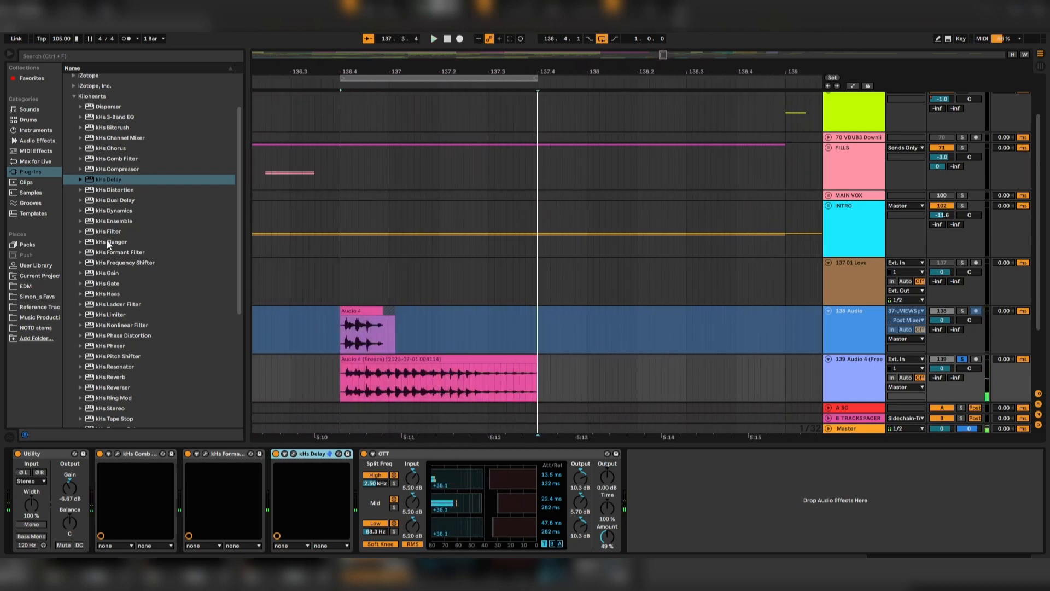
left_click_drag(110, 231, 499, 342)
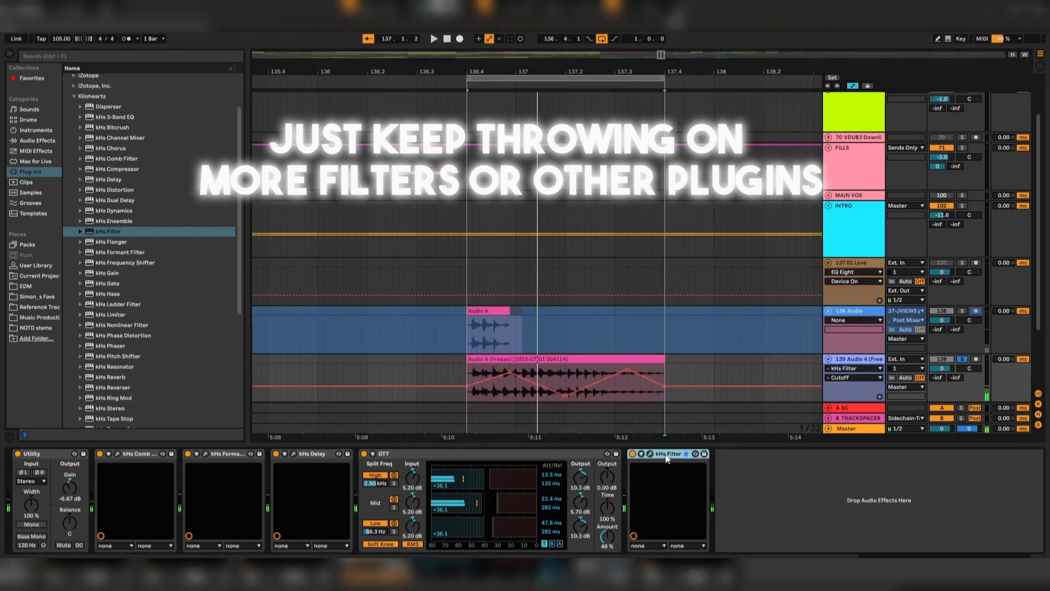
key("ctrl+d")
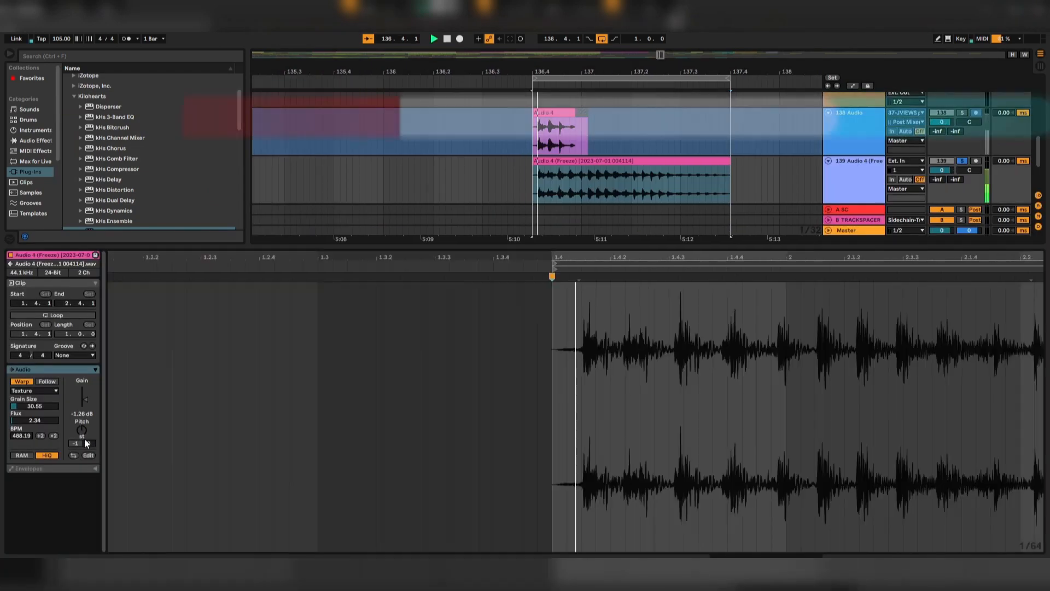
- Try different pitches on the frozen clip, ending at -2 st, and set its grain size to 44.82 and flux to 47.66
left_click_drag(84, 438, 84, 443)
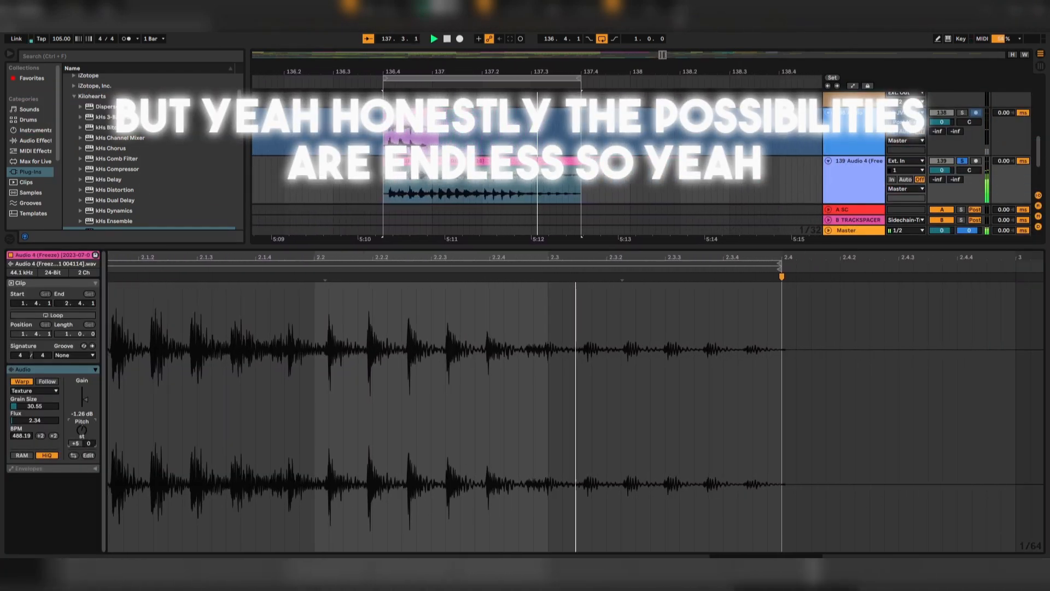
left_click_drag(81, 431, 82, 437)
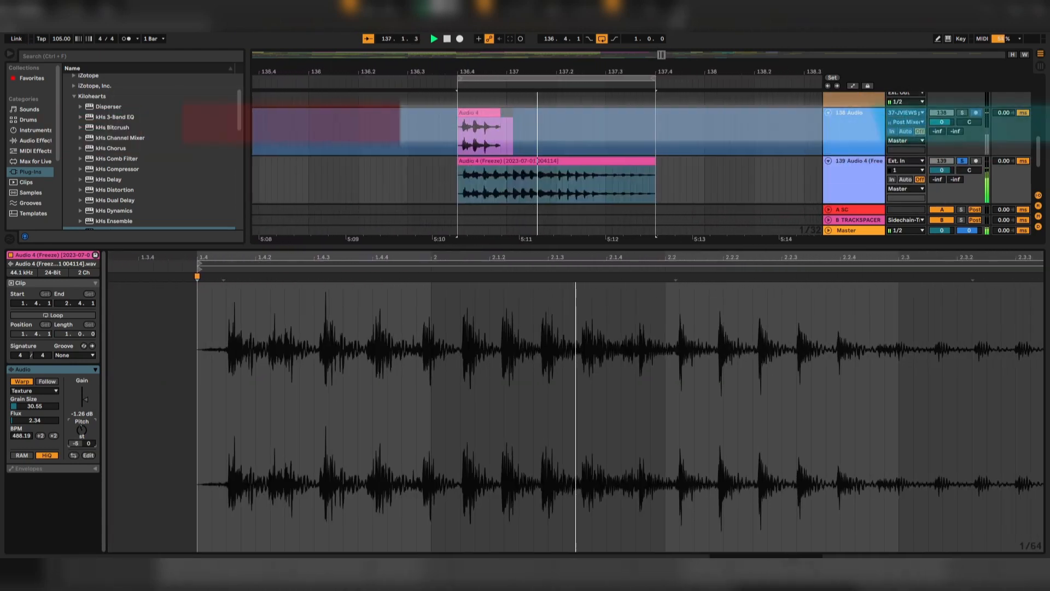
left_click_drag(82, 431, 28, 390)
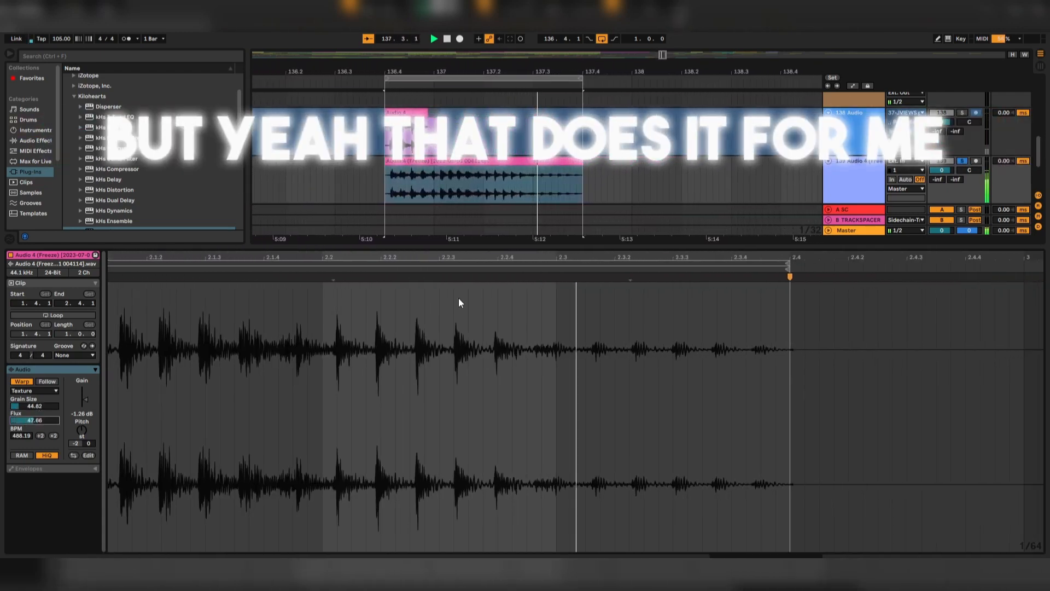